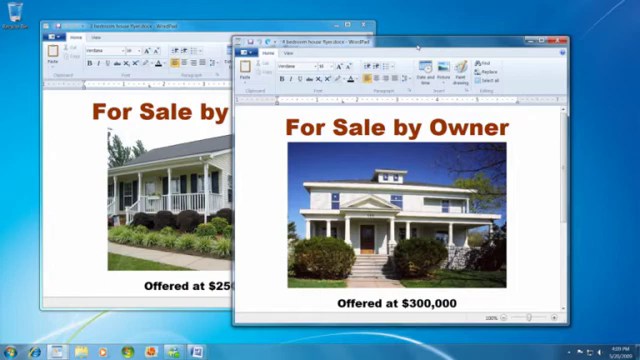
Step: Snap the $300,000 flyer to the right half, move the $250,000 flyer aside, and minimize
left_click_drag(416, 46, 636, 120)
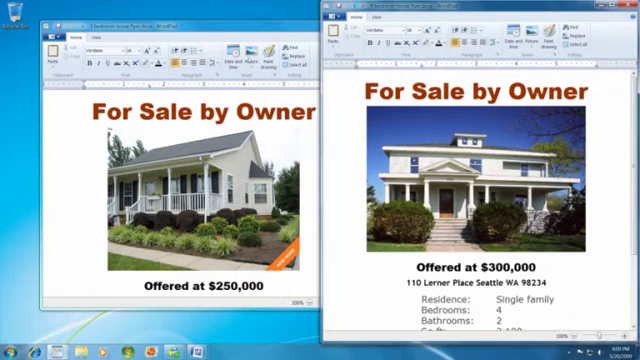
mouse_move(175, 25)
left_mouse_down()
mouse_move(60, 40)
mouse_move(2, 60)
left_mouse_up()
left_click(283, 5)
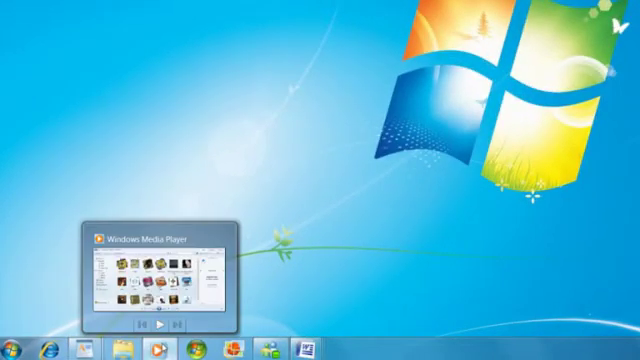
Step: Check the Media Player jump list, then bring the Happy 1st Birthday document forward
right_click(159, 349)
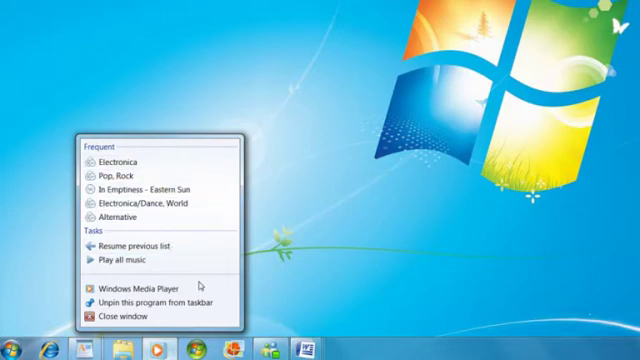
left_click(258, 314)
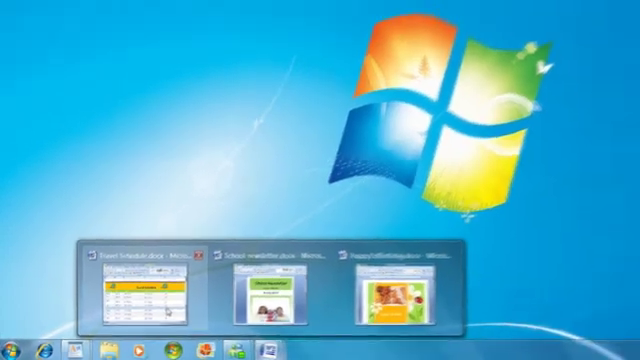
mouse_move(305, 348)
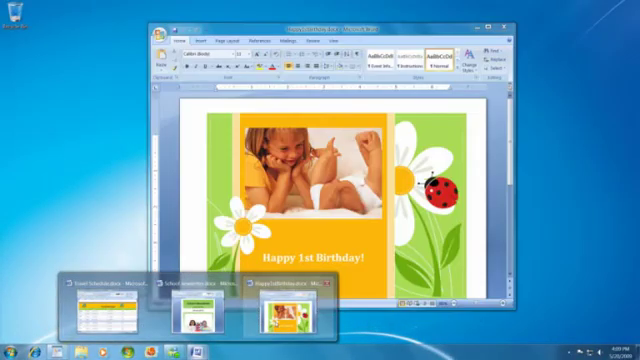
left_click(288, 312)
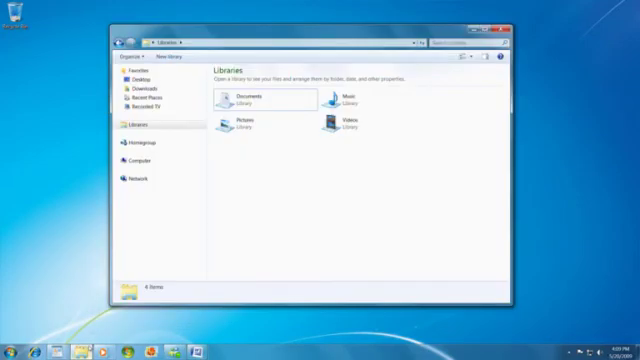
Step: Join the existing homegroup, browse its shared Pictures library, and close Explorer
left_click(140, 142)
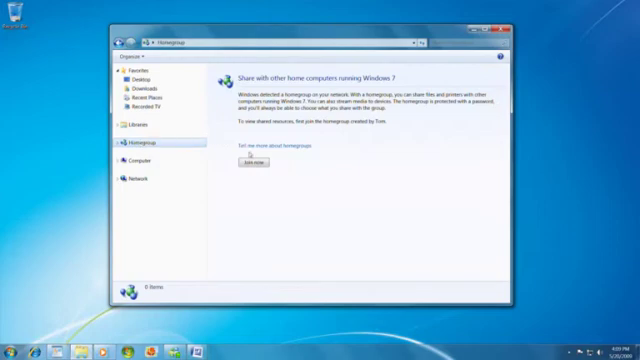
left_click(253, 162)
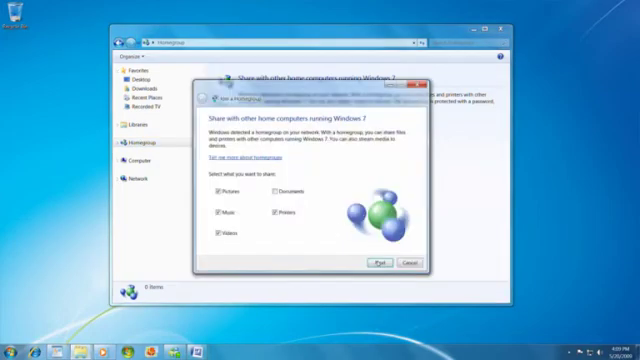
left_click(379, 262)
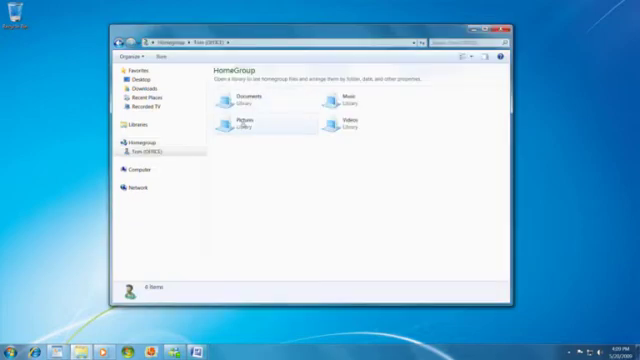
double_click(243, 124)
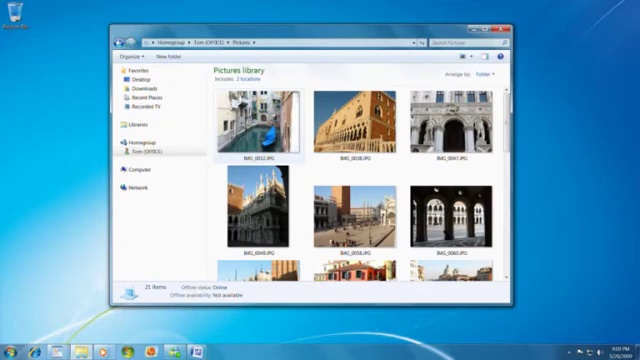
left_click(474, 30)
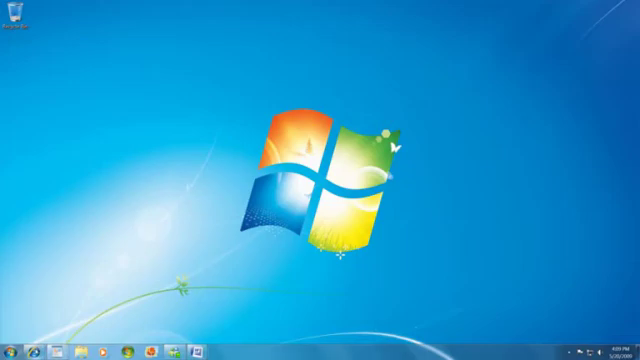
Step: Add the featured eBay zebra giraffe purse listing to the Favorites Bar as a Web Slice
mouse_move(34, 352)
left_click(52, 310)
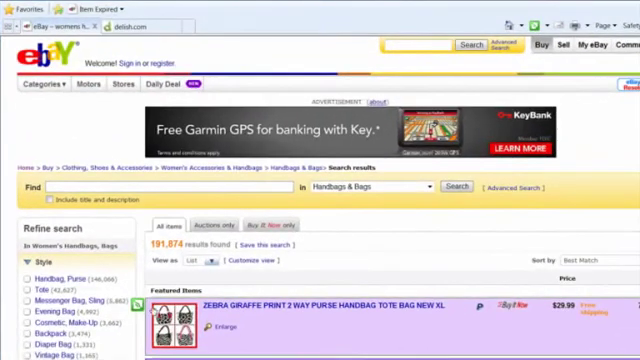
left_click(138, 303)
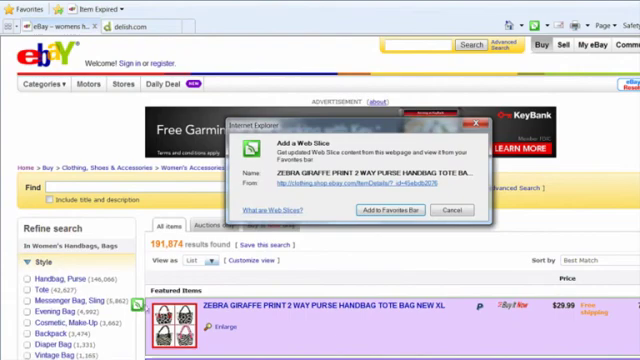
left_click(390, 210)
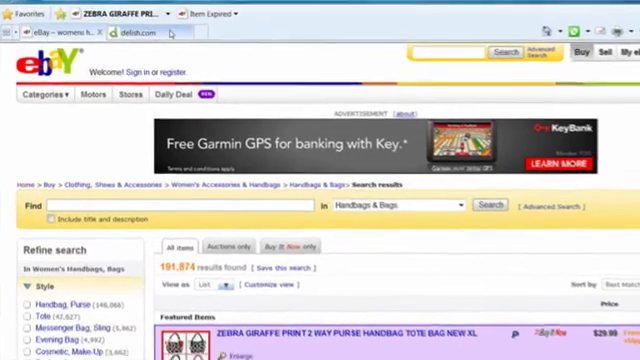
Step: On the delish.com tab, preview the purse Web Slice and the Item Expired Web Slice
left_click(165, 27)
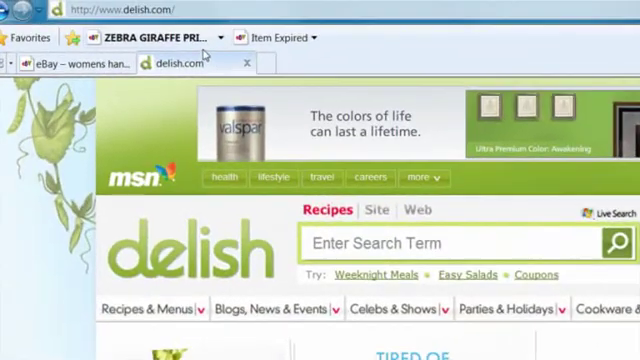
left_click(195, 38)
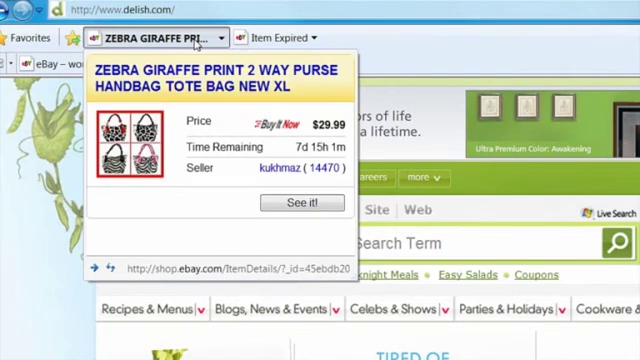
left_click(197, 43)
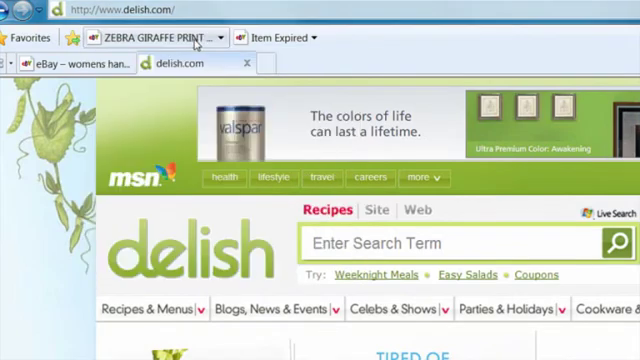
left_click(252, 38)
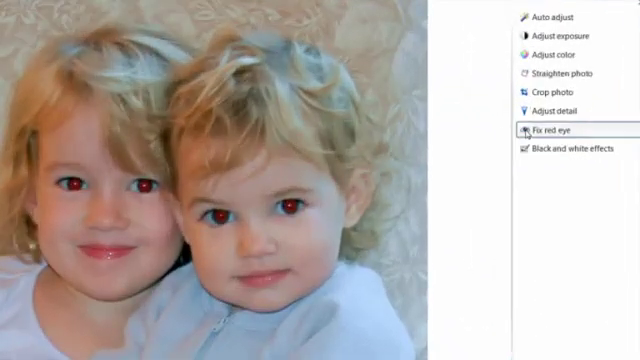
Step: Remove red eye from the two girls' photo, then advance three photos to the mother-and-child shot
left_click(526, 132)
left_click_drag(330, 225, 2, 140)
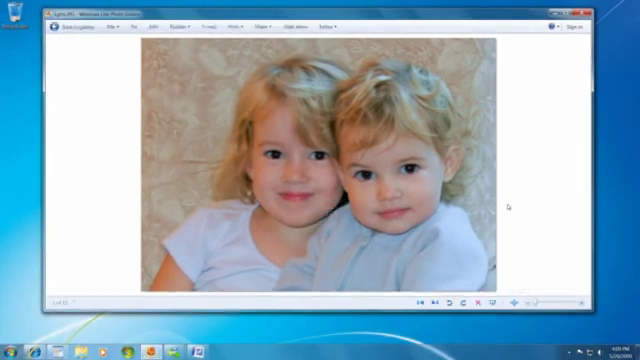
left_click(434, 303)
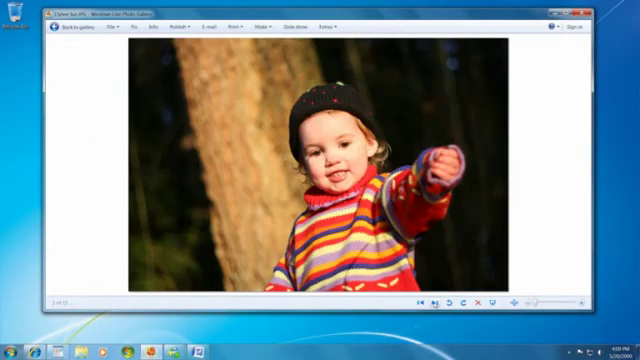
left_click(434, 303)
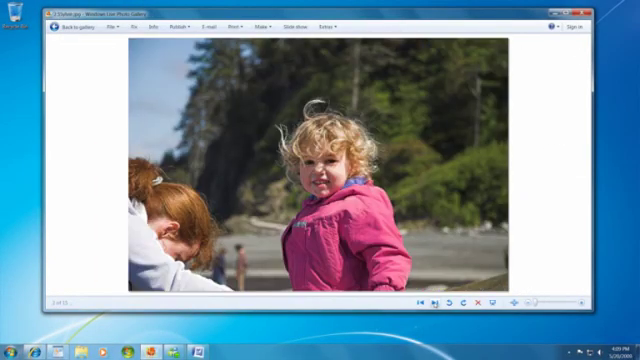
left_click(434, 303)
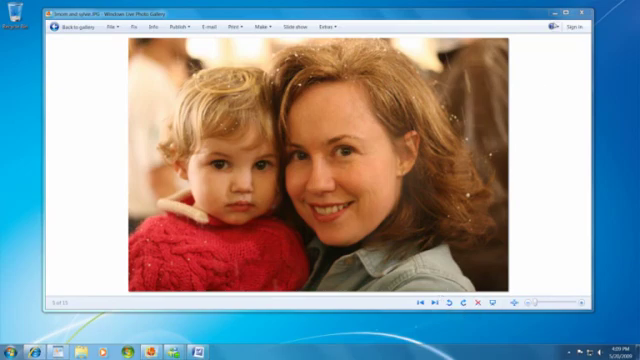